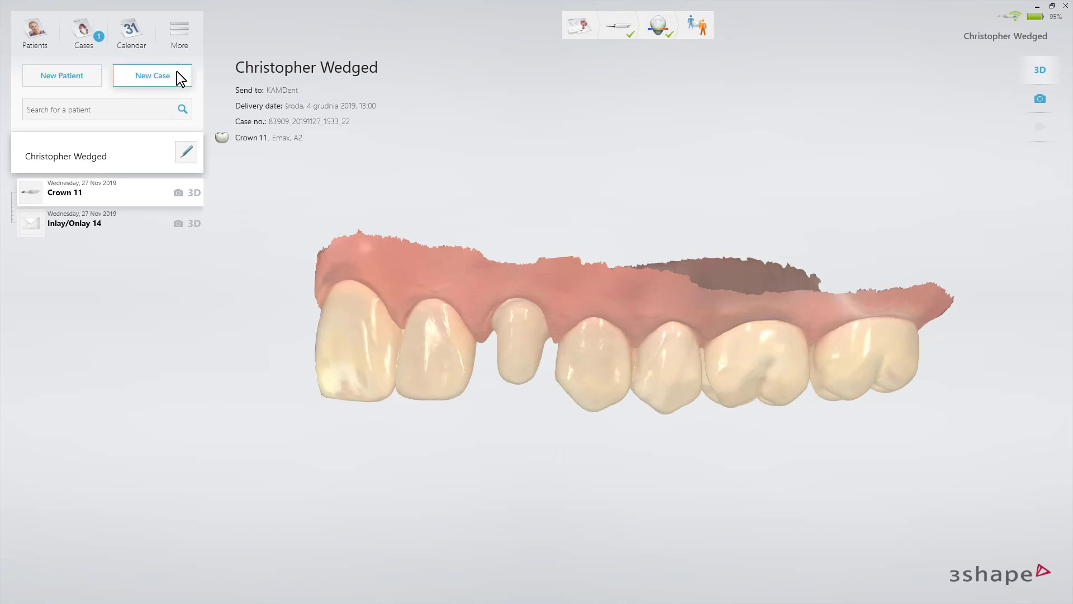
# - Start a new patient case with KAMDent as the recipient lab
pyautogui.click(178, 75)
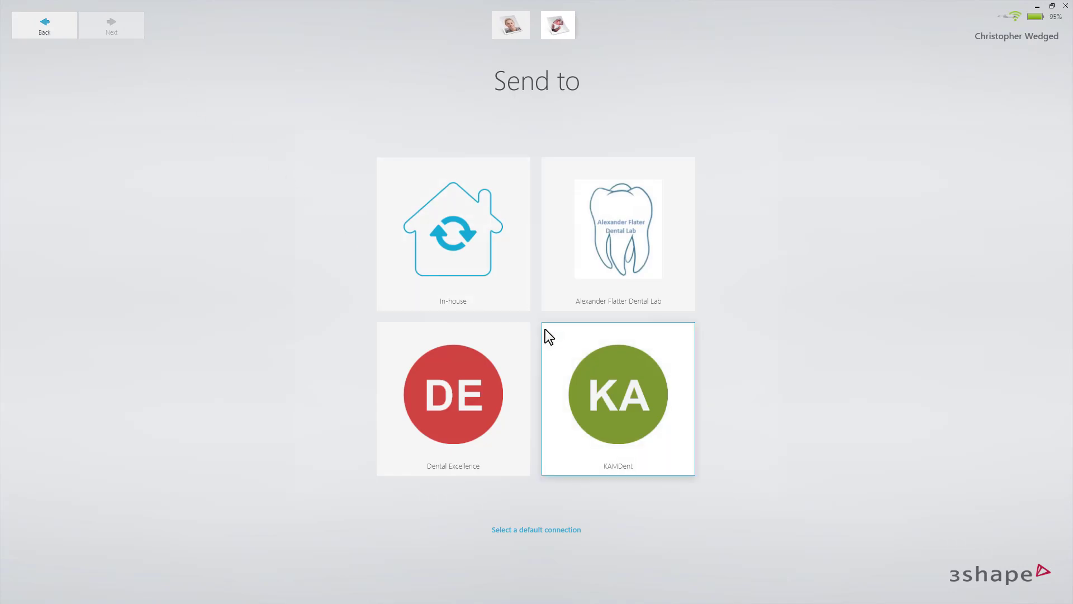
pyautogui.click(546, 331)
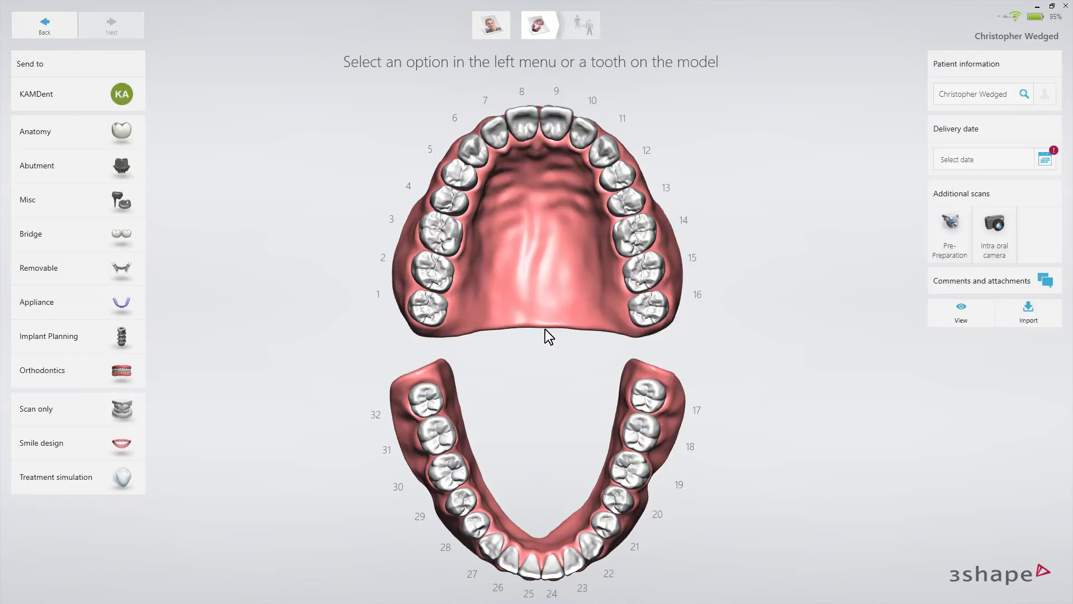
# - Order tooth 30 as an implant Screw Retained Crown from manufacturer Nobel Biocare
pyautogui.click(457, 476)
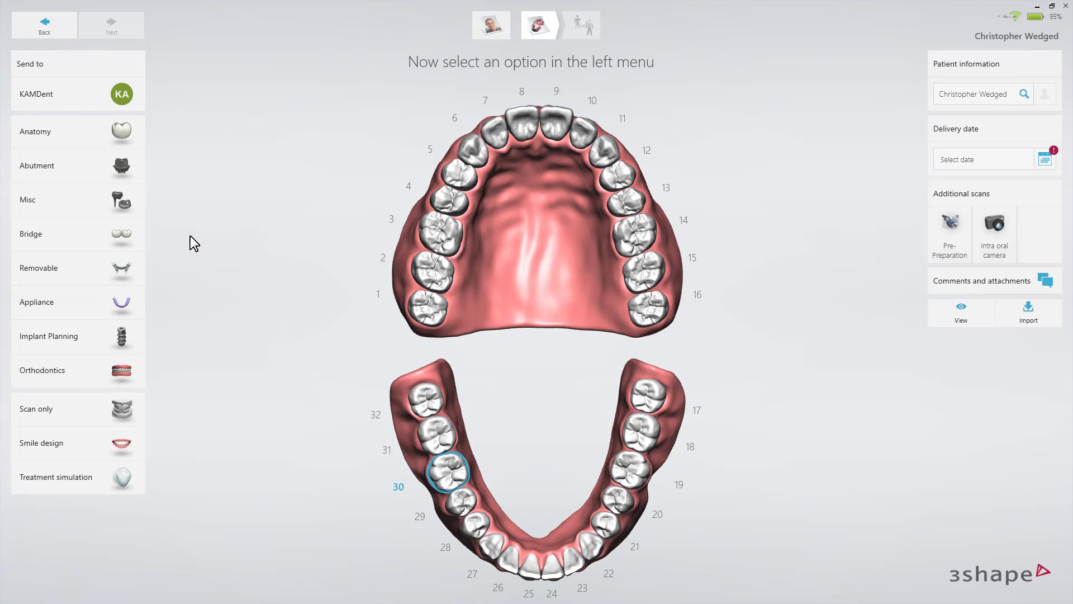
pyautogui.click(142, 167)
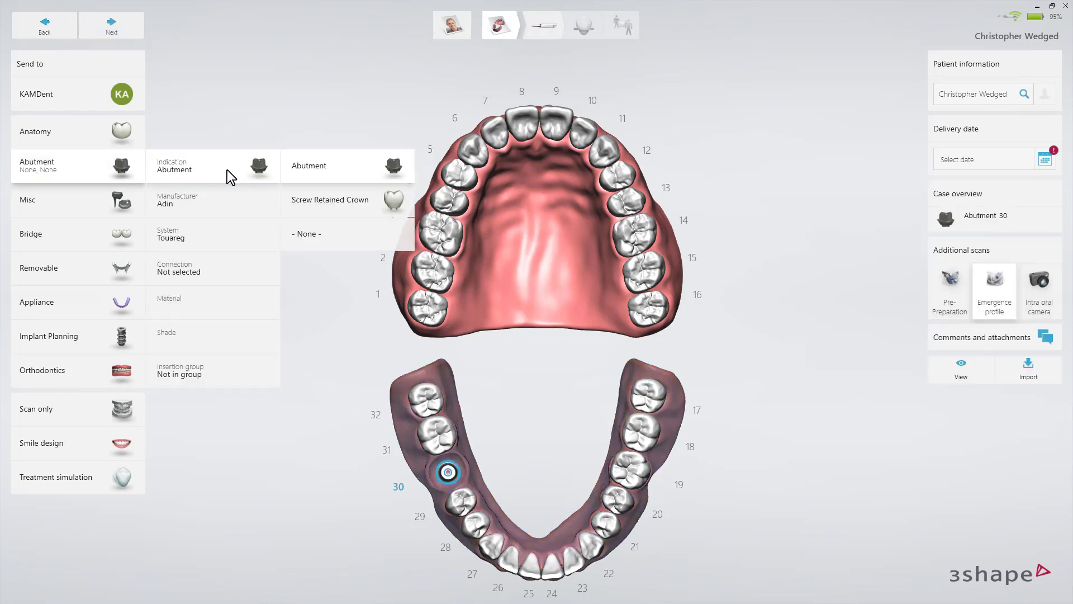
pyautogui.click(319, 202)
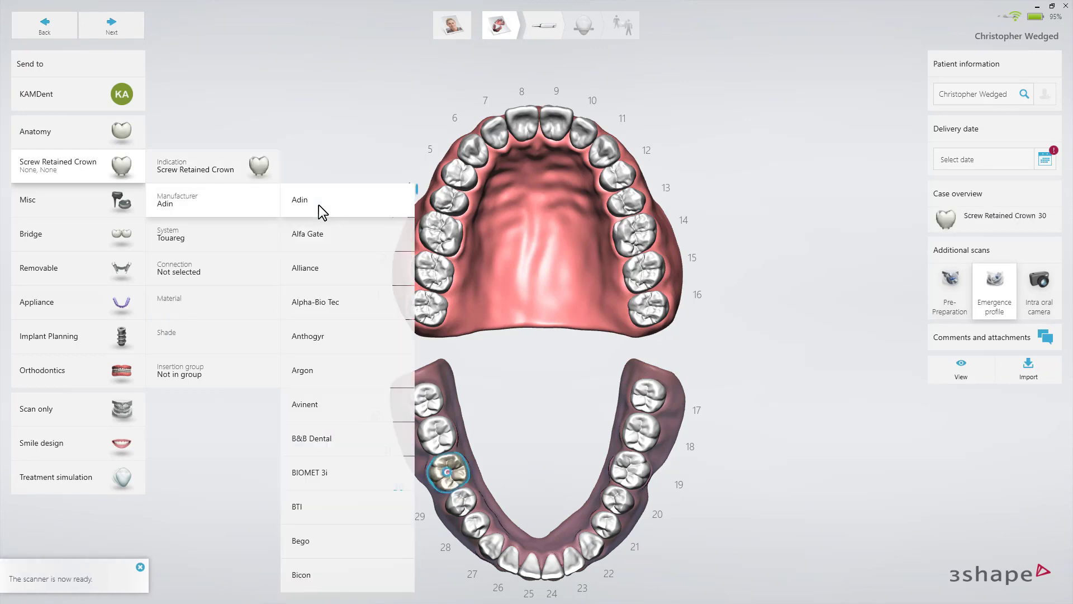
pyautogui.scroll(-5, 324, 304)
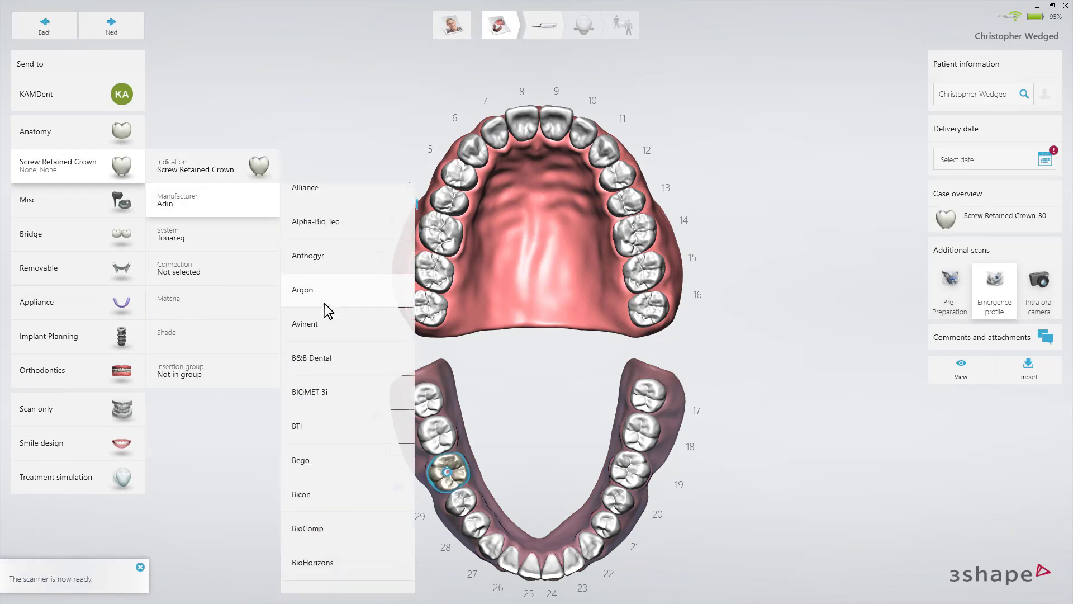
pyautogui.scroll(-10, 325, 303)
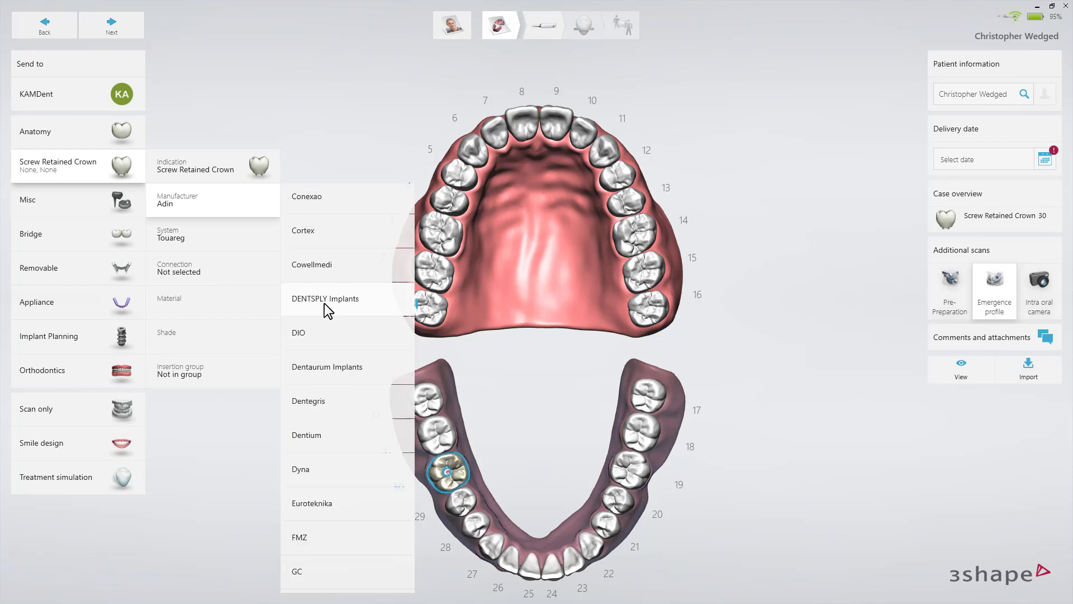
pyautogui.scroll(-8, 324, 303)
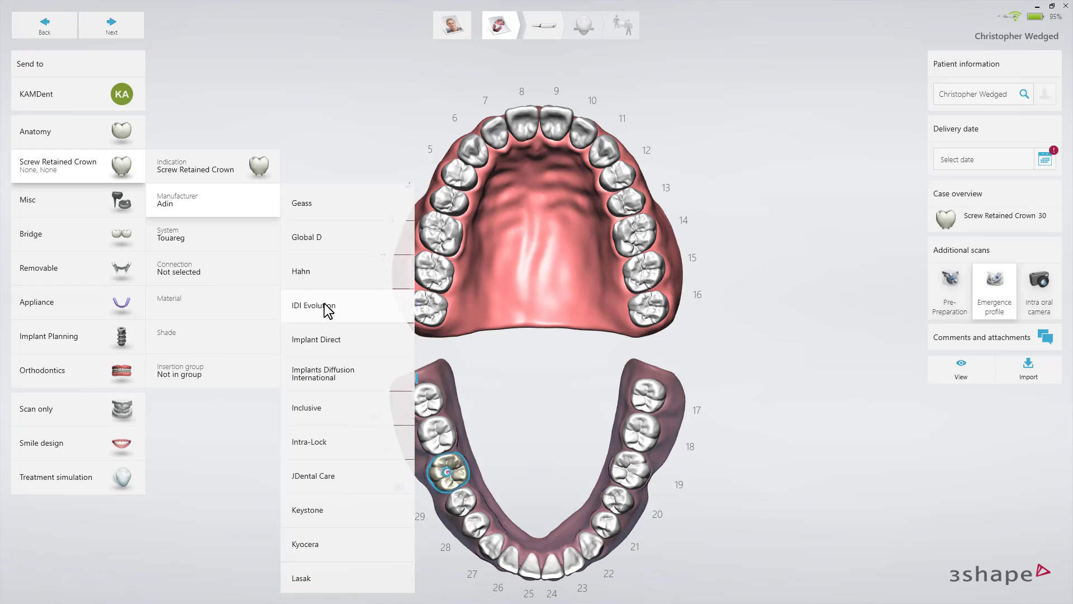
pyautogui.scroll(-5, 324, 309)
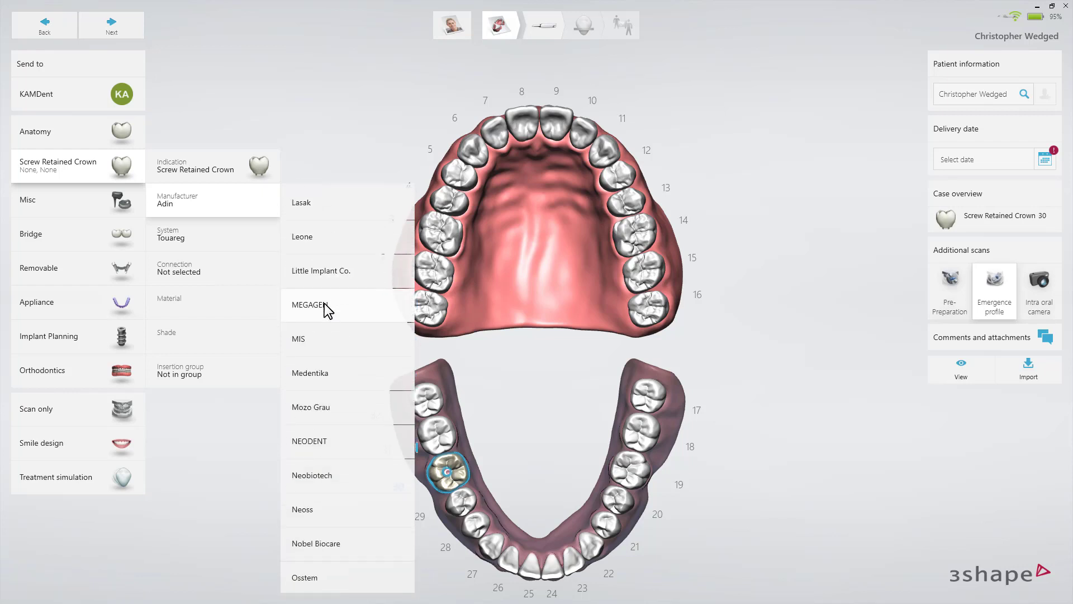
pyautogui.click(330, 541)
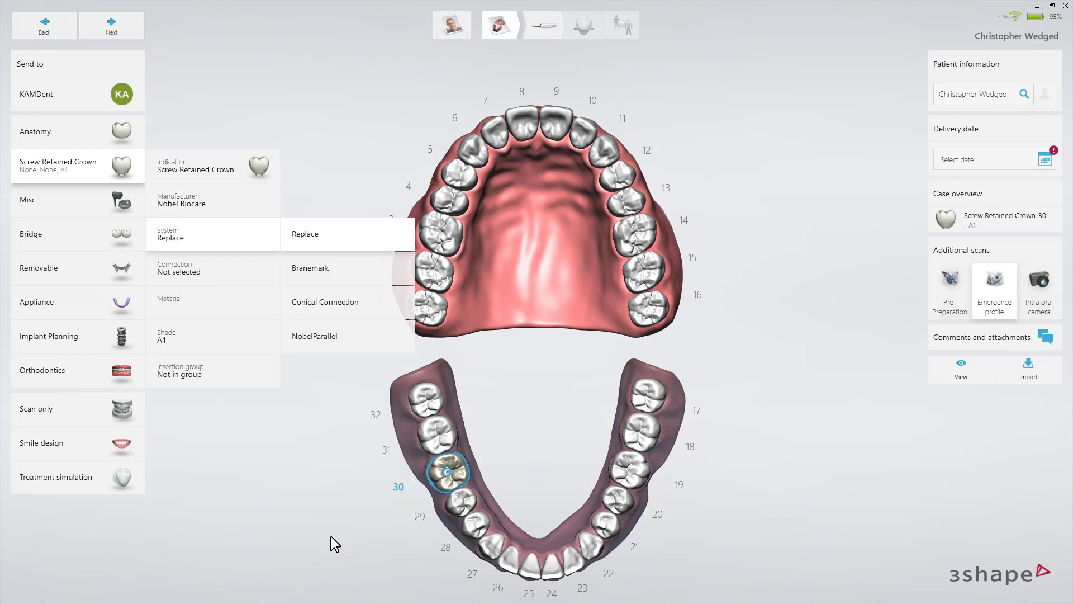
# - Set Replace system, RP connection, Titanium - veneered, shade B2 and Not in group
pyautogui.click(331, 232)
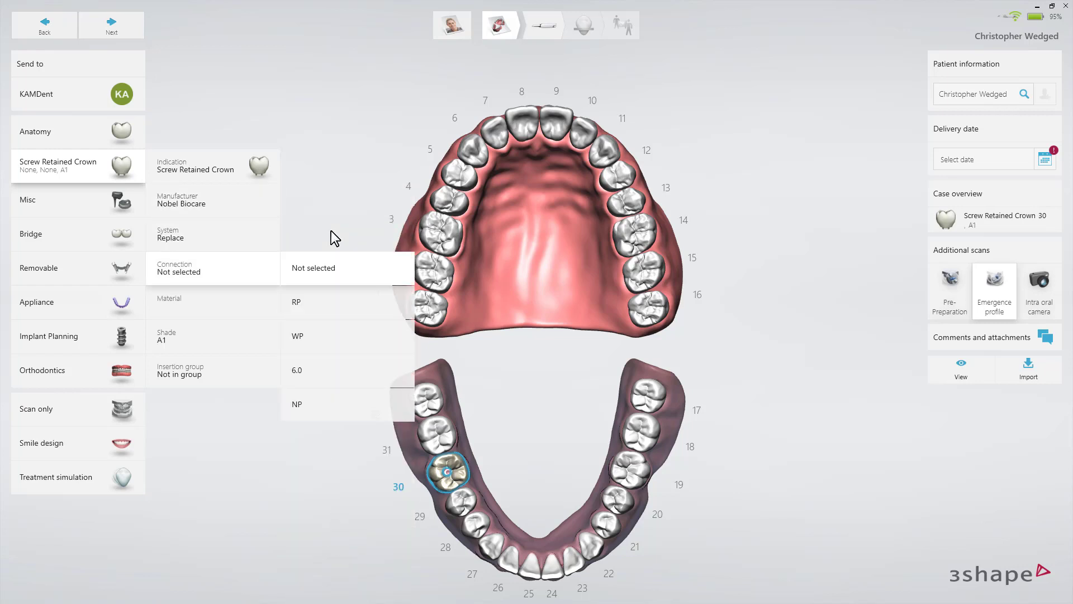
pyautogui.click(329, 301)
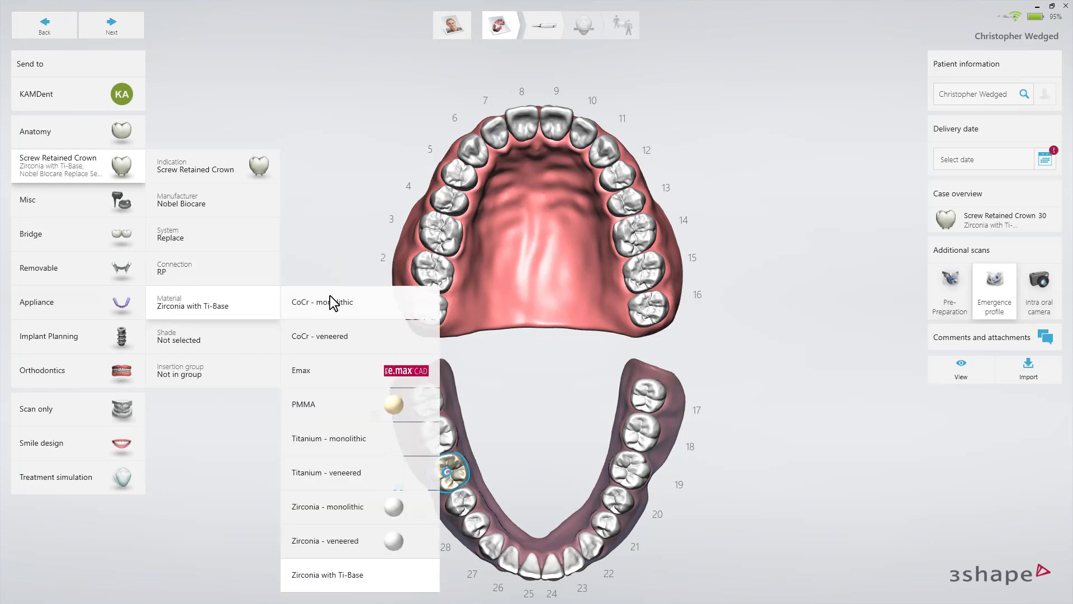
pyautogui.click(323, 471)
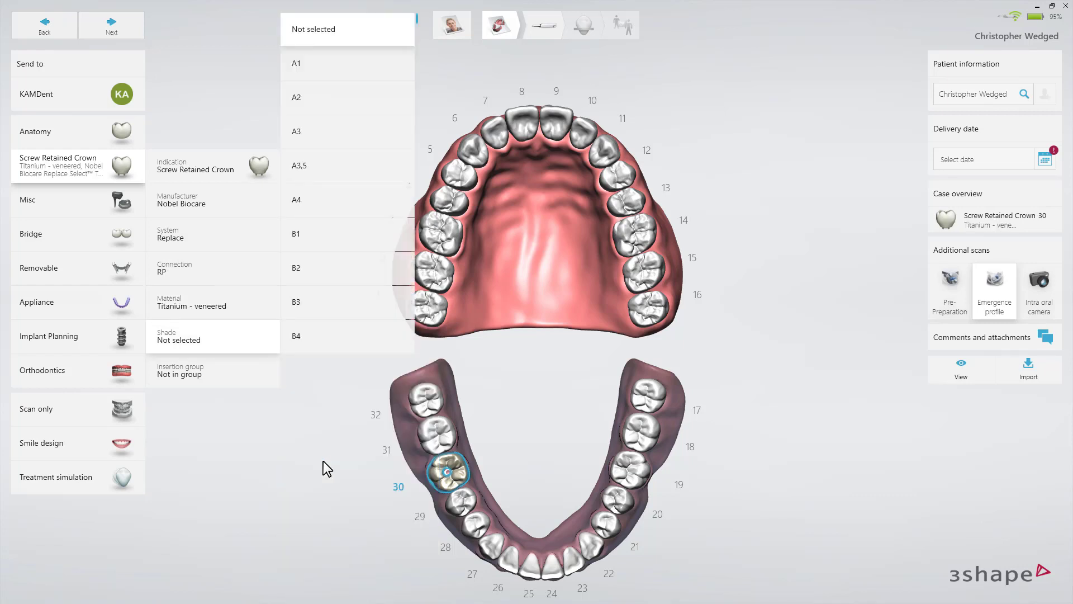
pyautogui.click(332, 258)
pyautogui.click(333, 363)
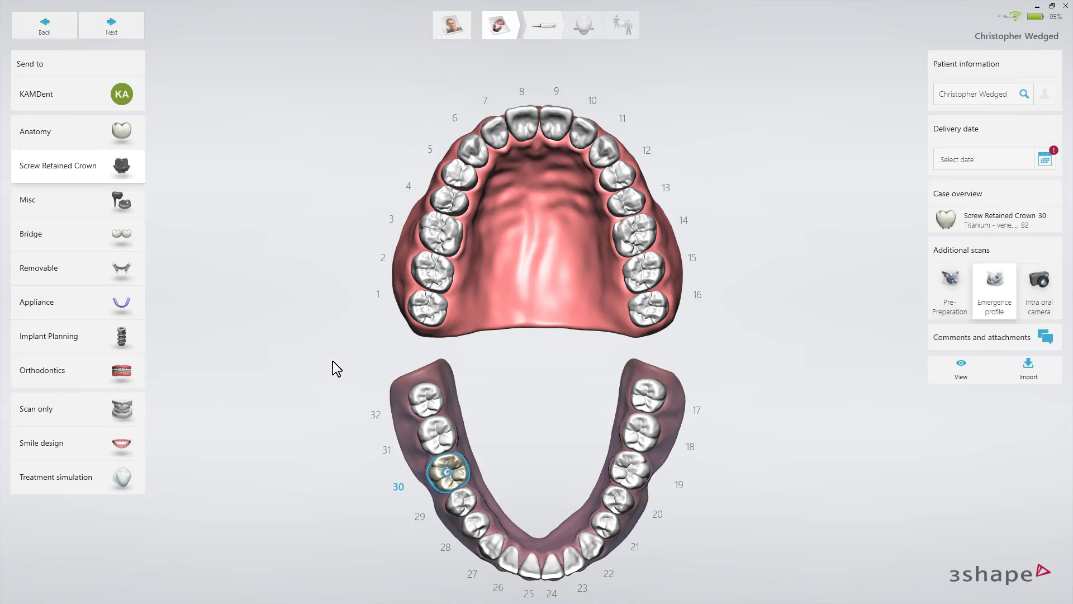
# - Set the case delivery date to 4 December 2019 at 13:00
pyautogui.click(1045, 160)
pyautogui.click(613, 197)
pyautogui.click(536, 275)
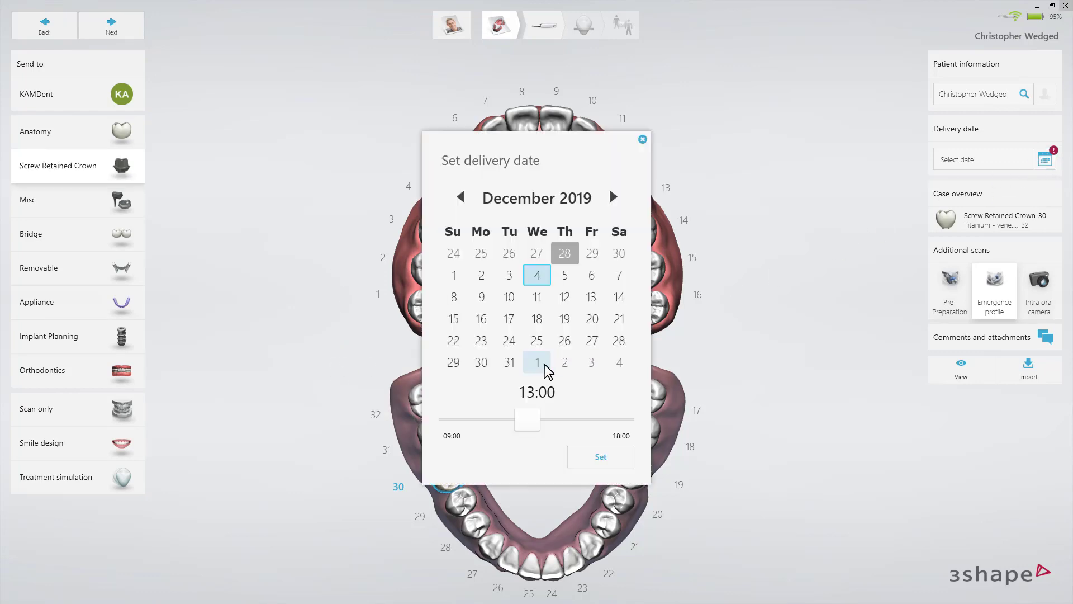
pyautogui.click(600, 456)
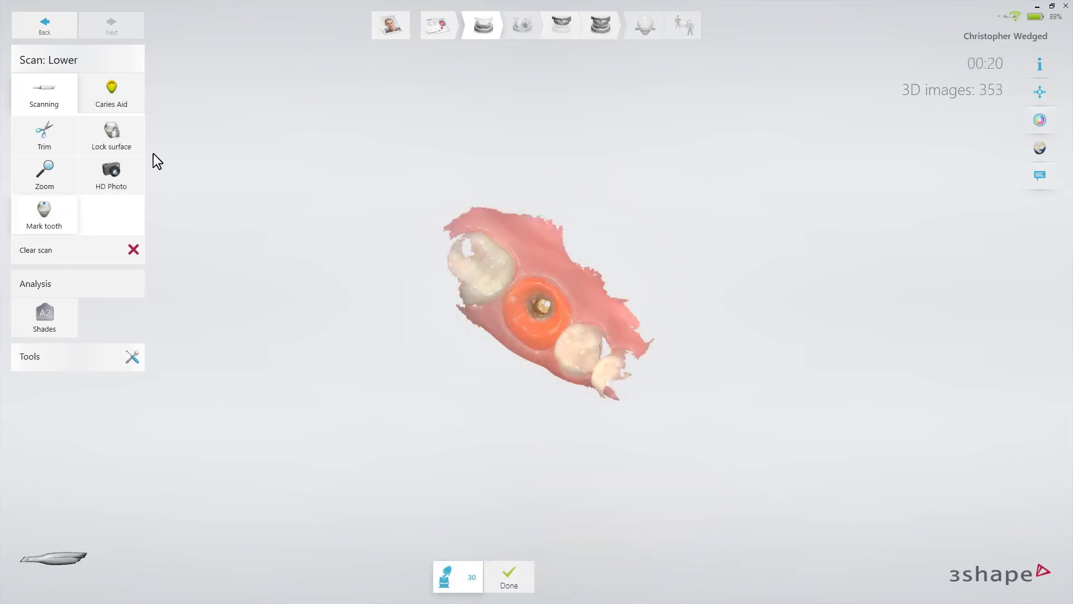
# - Lock the lower scan surface around the implant site using the 4 mm brush
pyautogui.click(130, 134)
pyautogui.moveTo(487, 333); pyautogui.dragTo(515, 318)
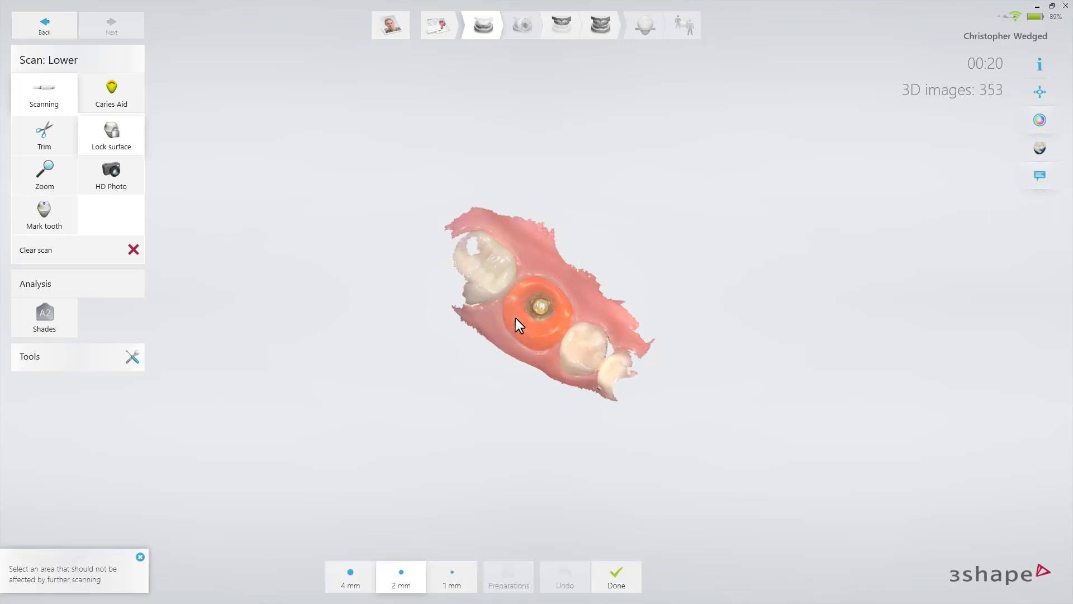
pyautogui.click(364, 581)
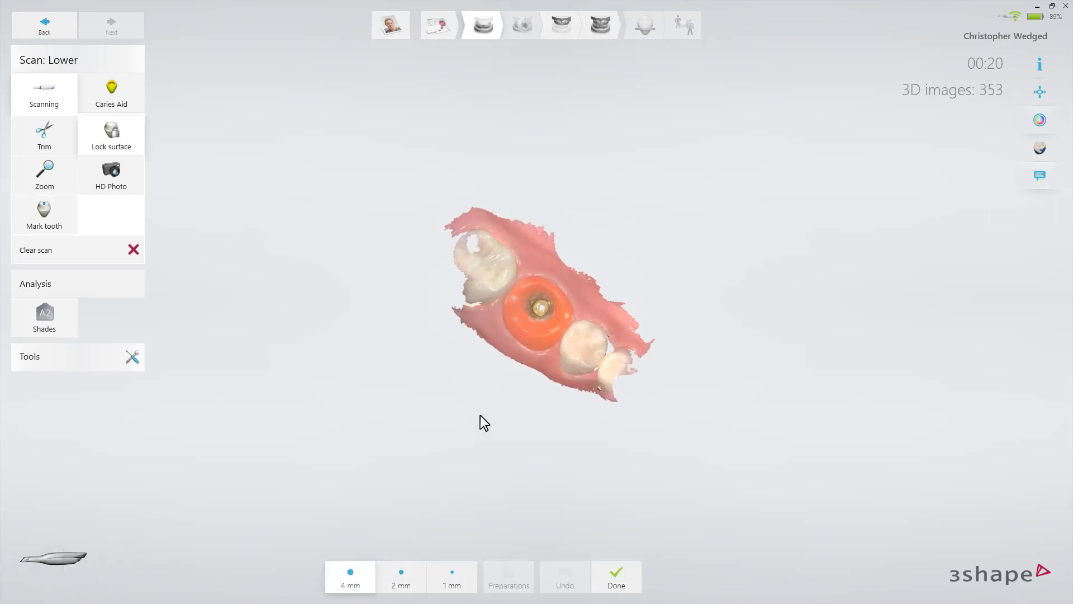
pyautogui.click(542, 307)
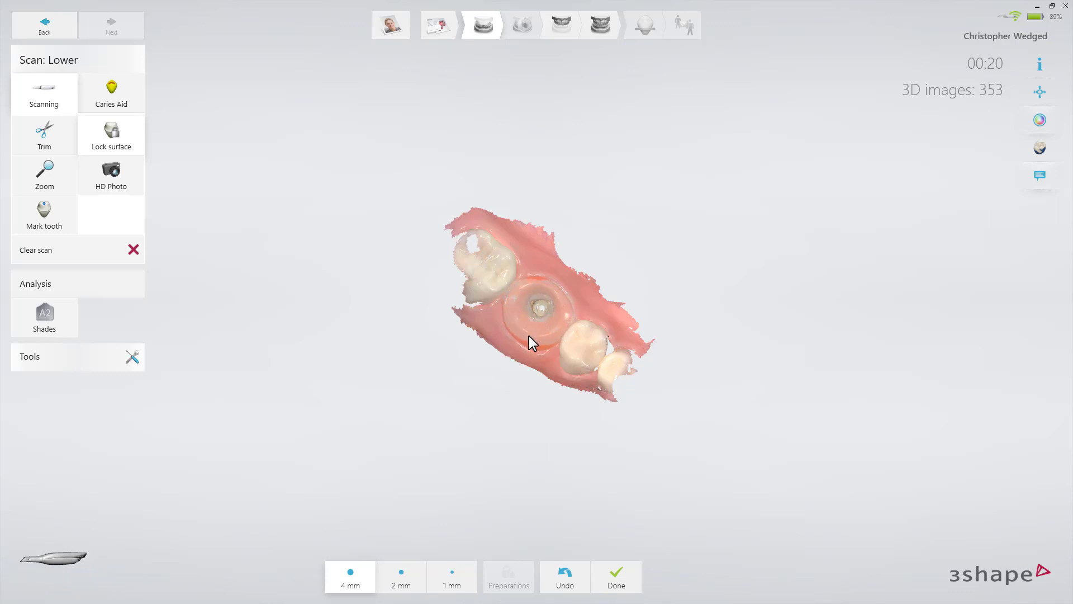
pyautogui.click(618, 581)
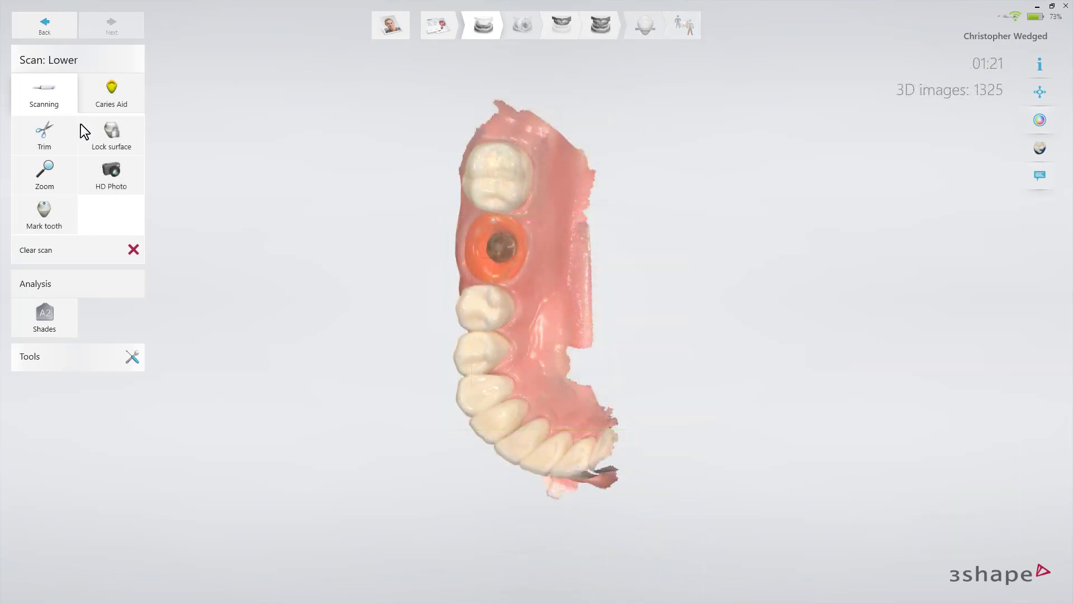
# - Trim the poorly captured implant opening out of the lower scan
pyautogui.click(67, 126)
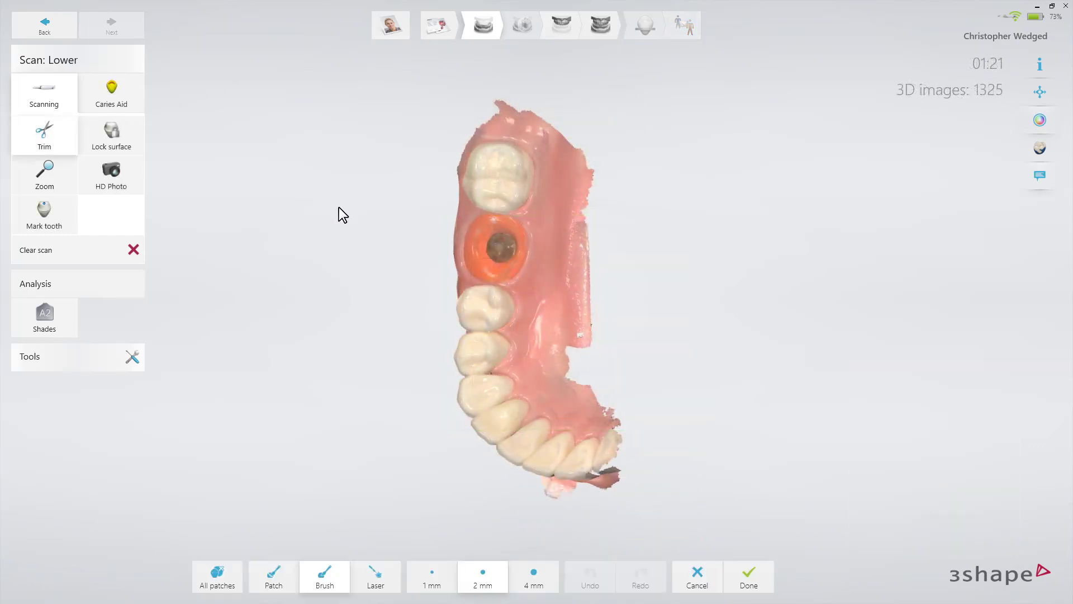
pyautogui.moveTo(494, 237)
pyautogui.mouseDown()
pyautogui.moveTo(504, 252)
pyautogui.moveTo(491, 247)
pyautogui.moveTo(516, 257)
pyautogui.mouseUp()
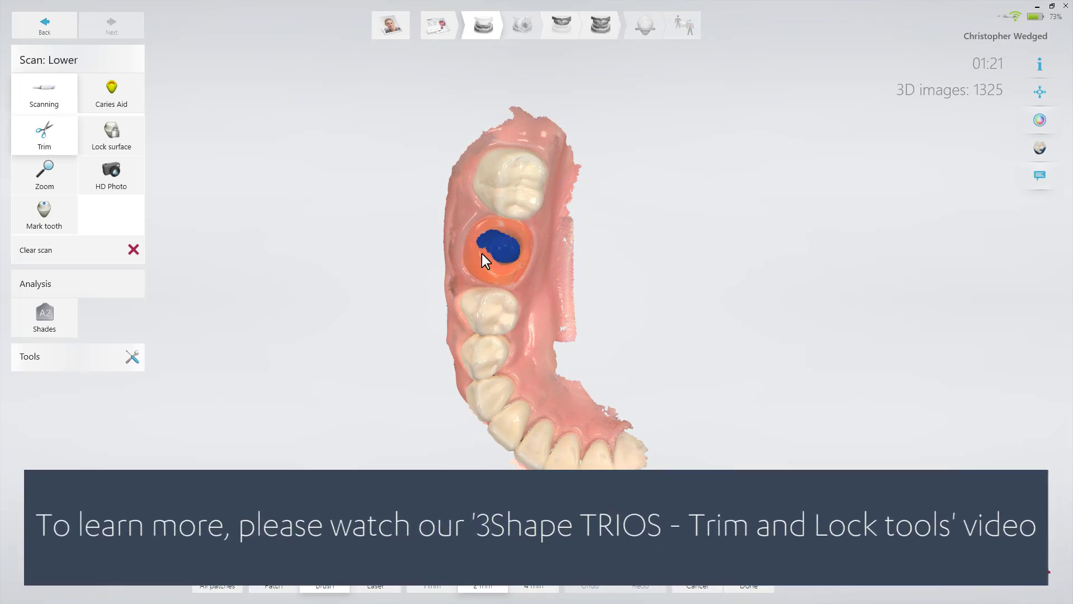
pyautogui.moveTo(496, 248)
pyautogui.mouseDown()
pyautogui.moveTo(514, 260)
pyautogui.moveTo(508, 232)
pyautogui.mouseUp()
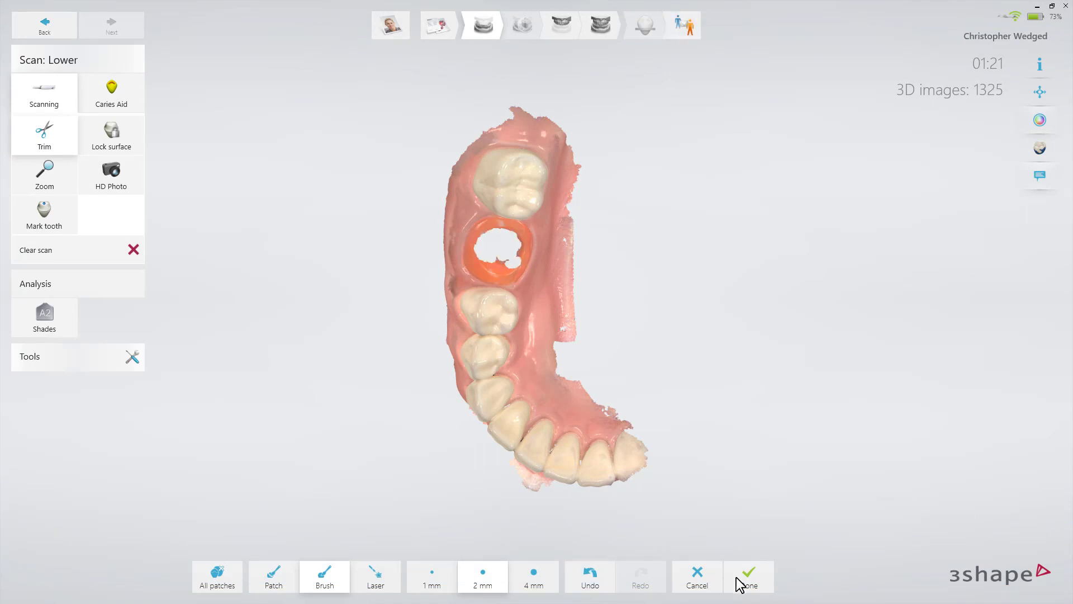
pyautogui.click(742, 582)
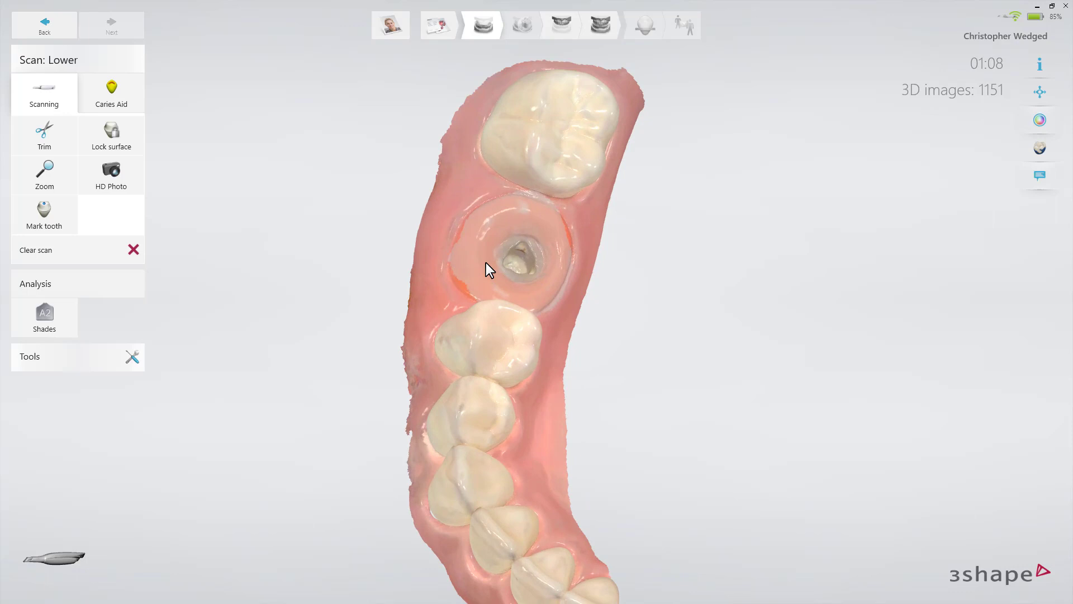
# - Inspect the implant site in monochrome and colour, then begin tooth marking
pyautogui.moveTo(486, 262); pyautogui.dragTo(521, 280)
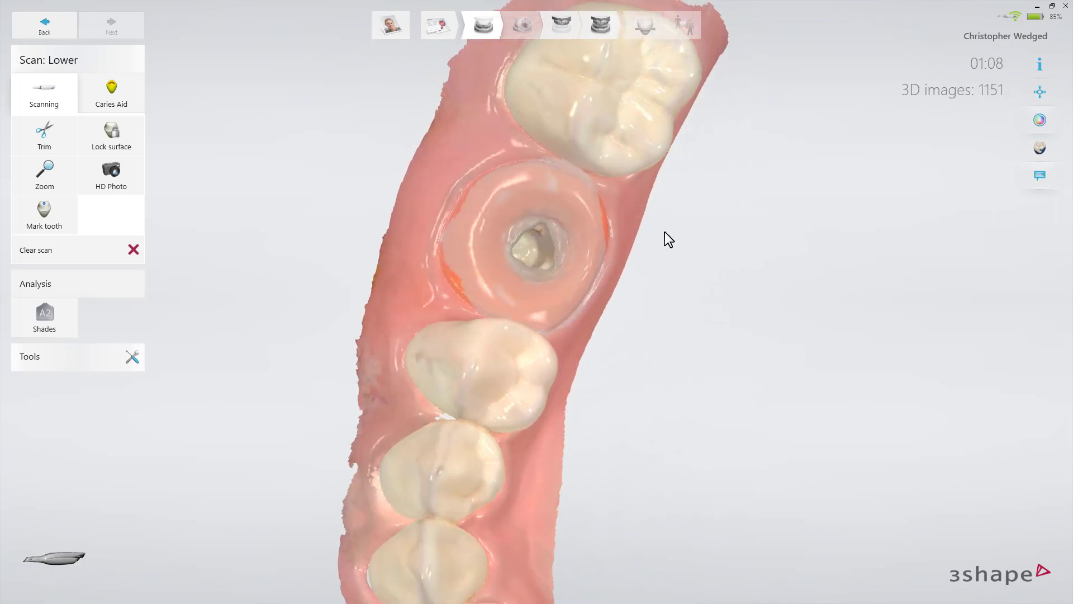
pyautogui.click(1040, 120)
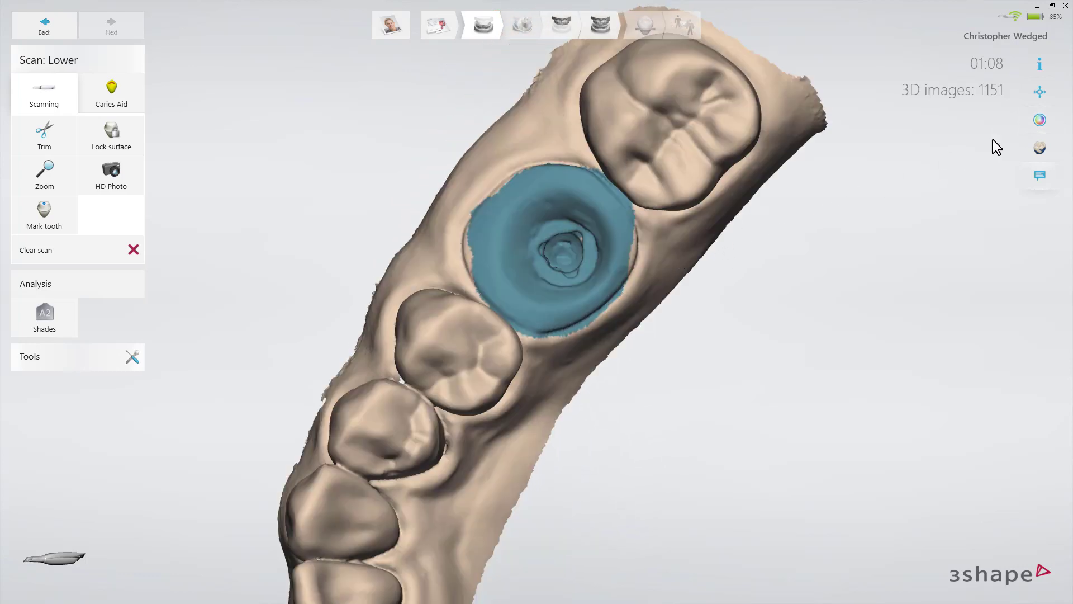
pyautogui.click(1037, 122)
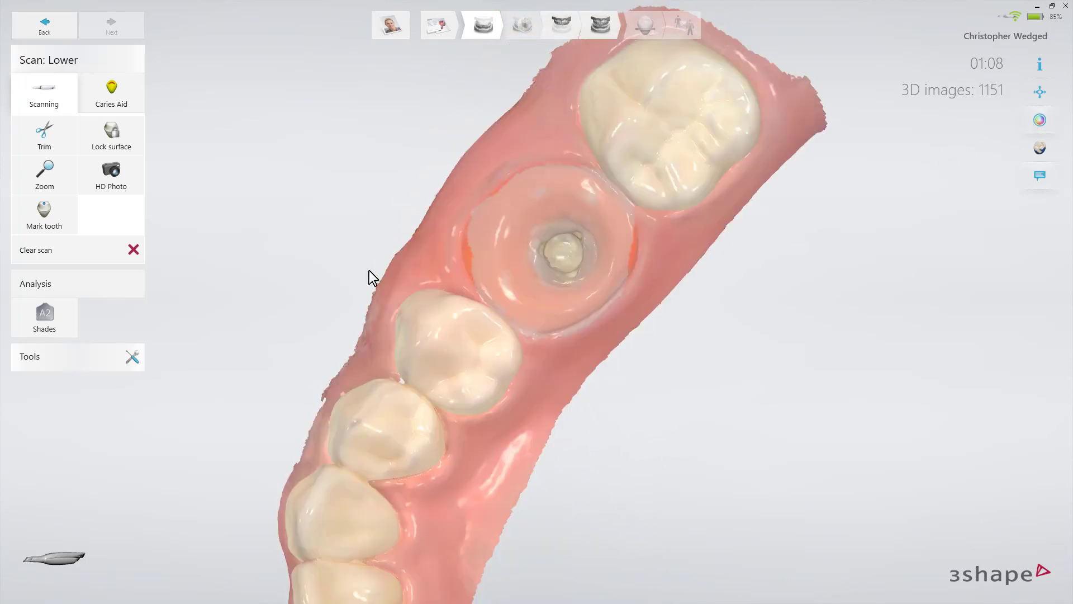
pyautogui.click(59, 212)
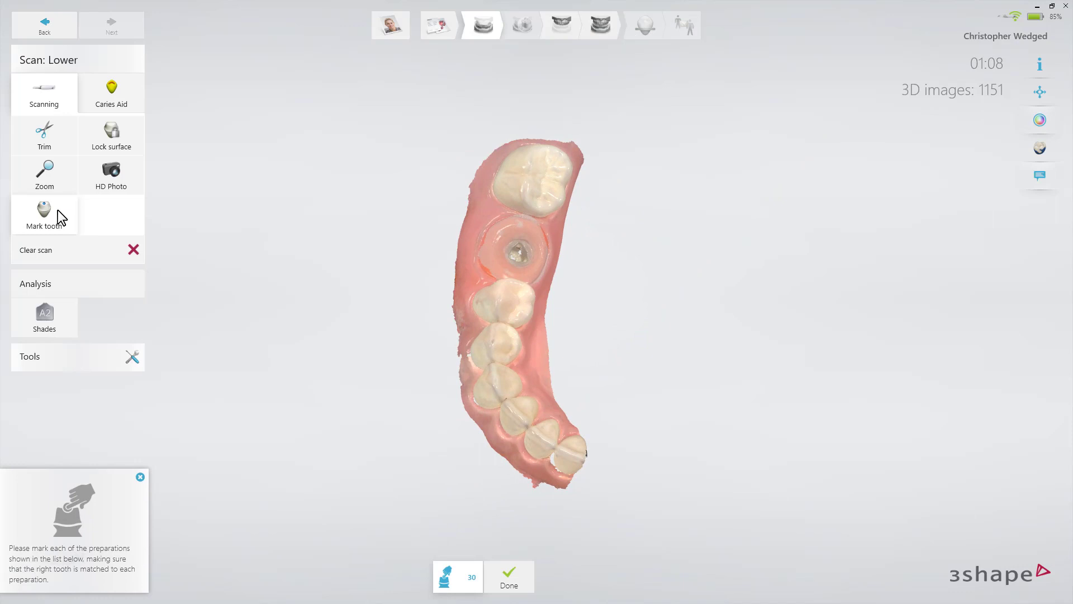
# - Place and fine-tune the tooth 30 marker on the implant site, then proceed to scanbody scanning
pyautogui.click(510, 260)
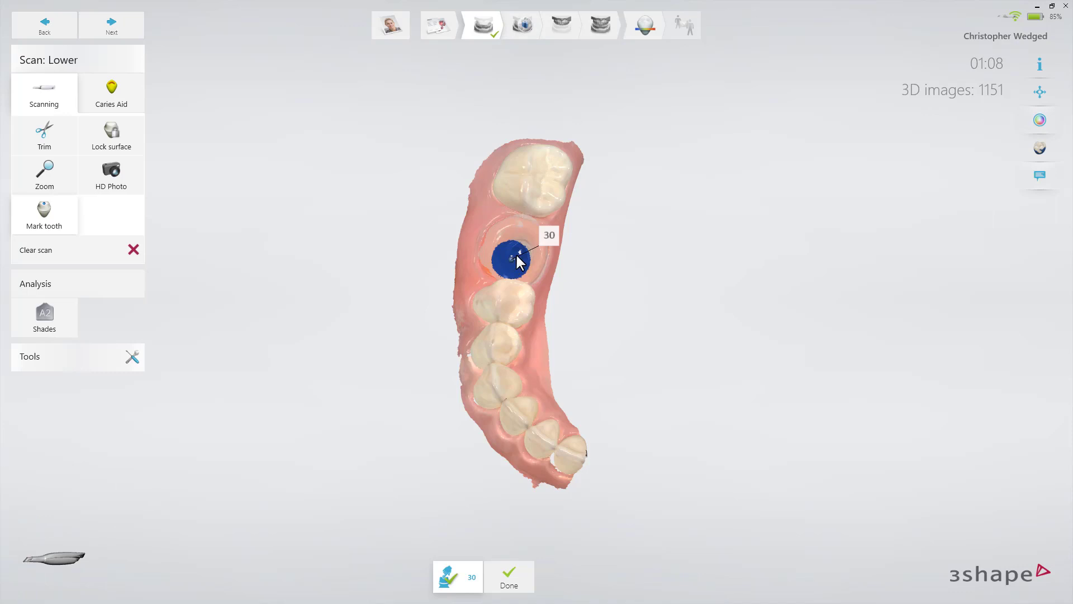
pyautogui.click(516, 256)
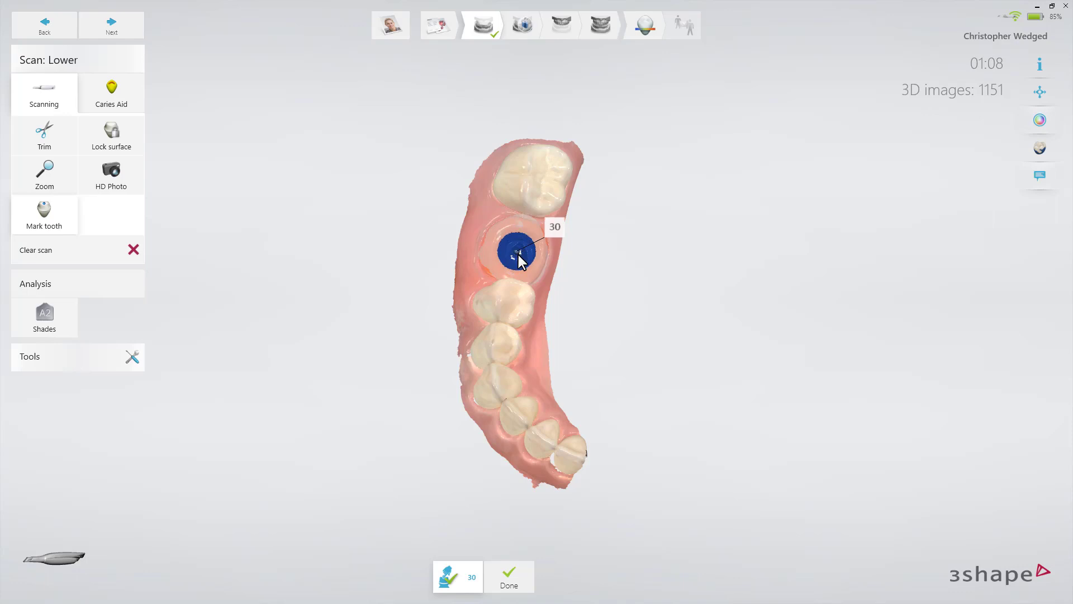
pyautogui.click(519, 254)
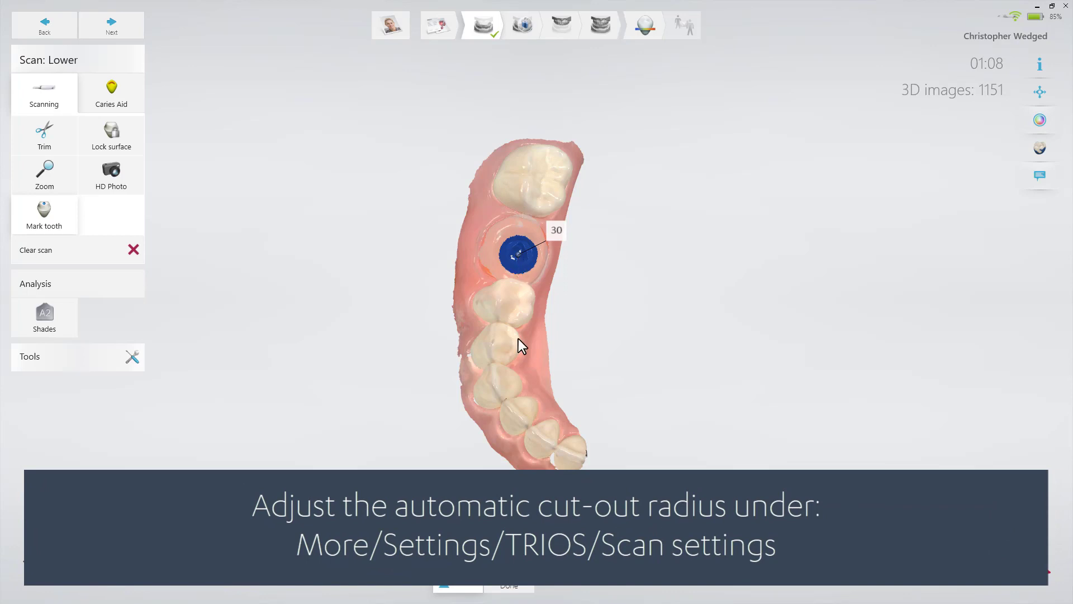
pyautogui.click(520, 587)
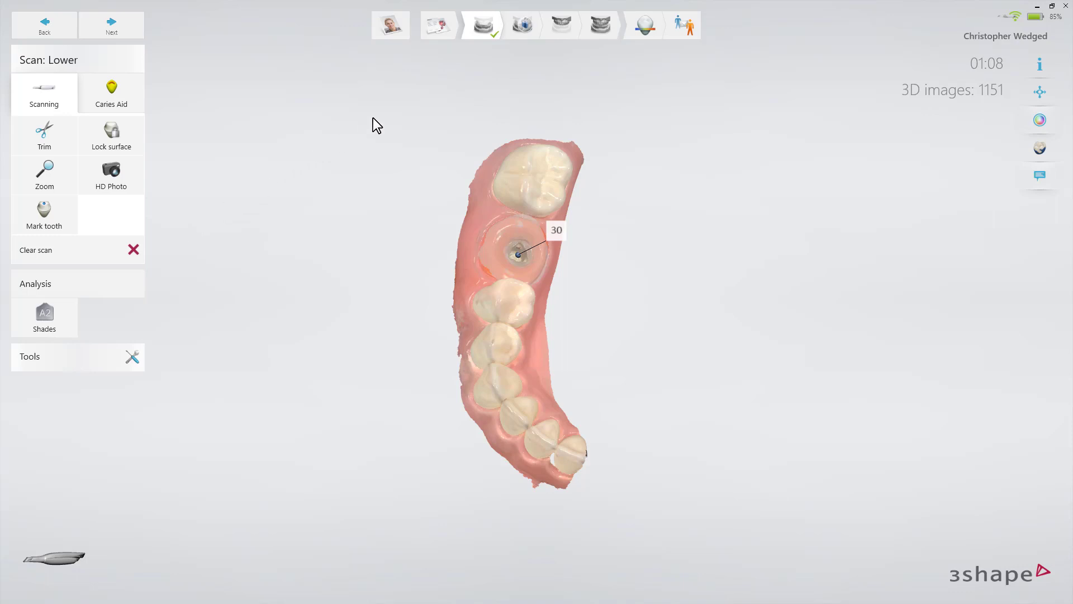
pyautogui.click(525, 30)
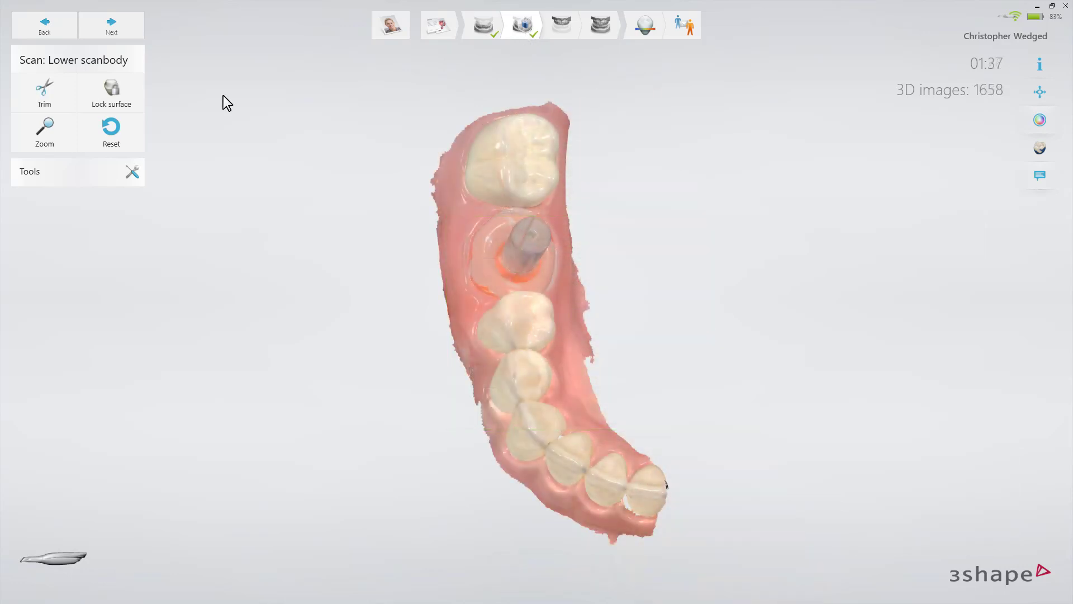
# - Step through the upper jaw and bite scans to the analysis step
pyautogui.click(132, 27)
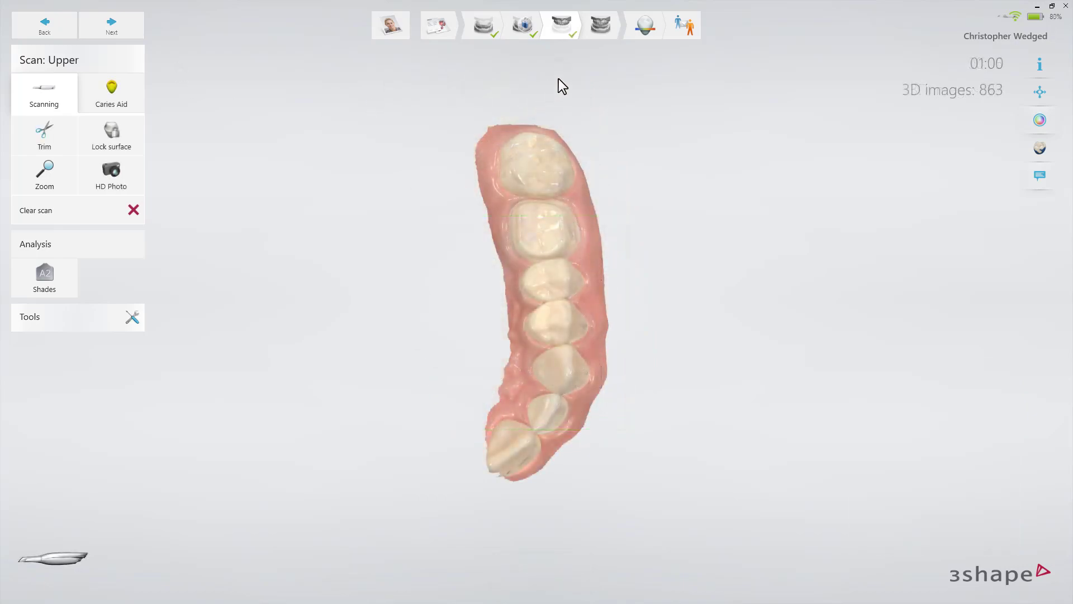
pyautogui.click(603, 28)
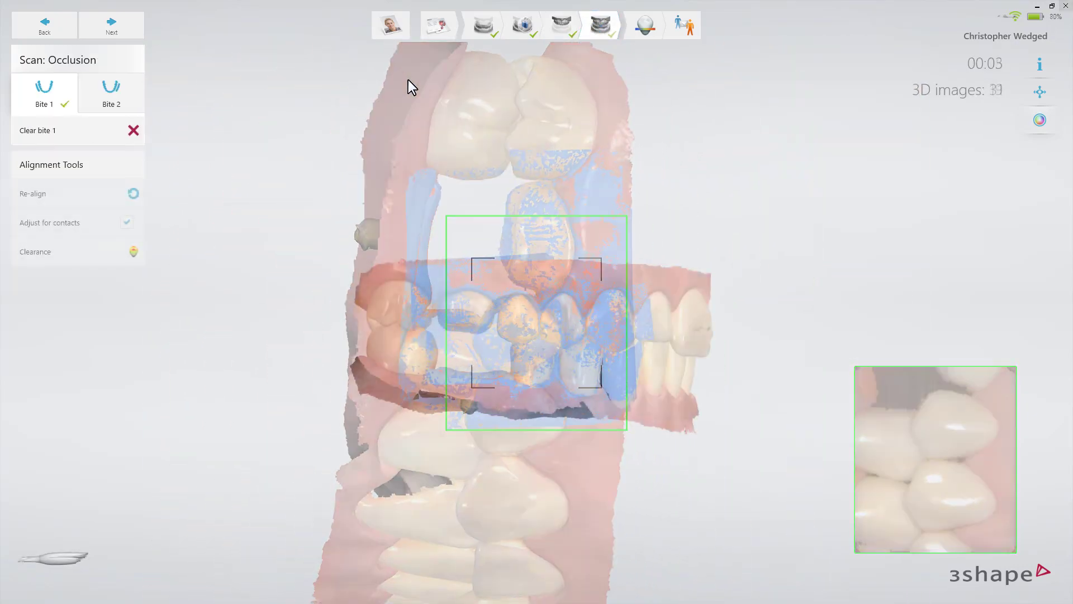
pyautogui.click(645, 34)
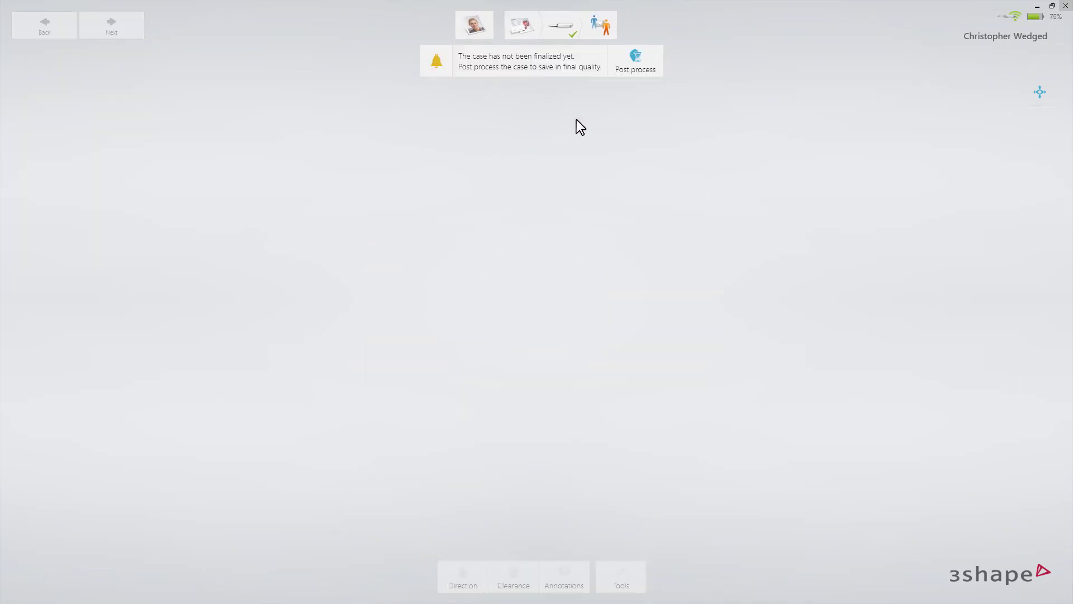
# - Rotate the occluded upper and lower jaws to a side view of the bite
pyautogui.moveTo(562, 166); pyautogui.dragTo(468, 200, button='right')
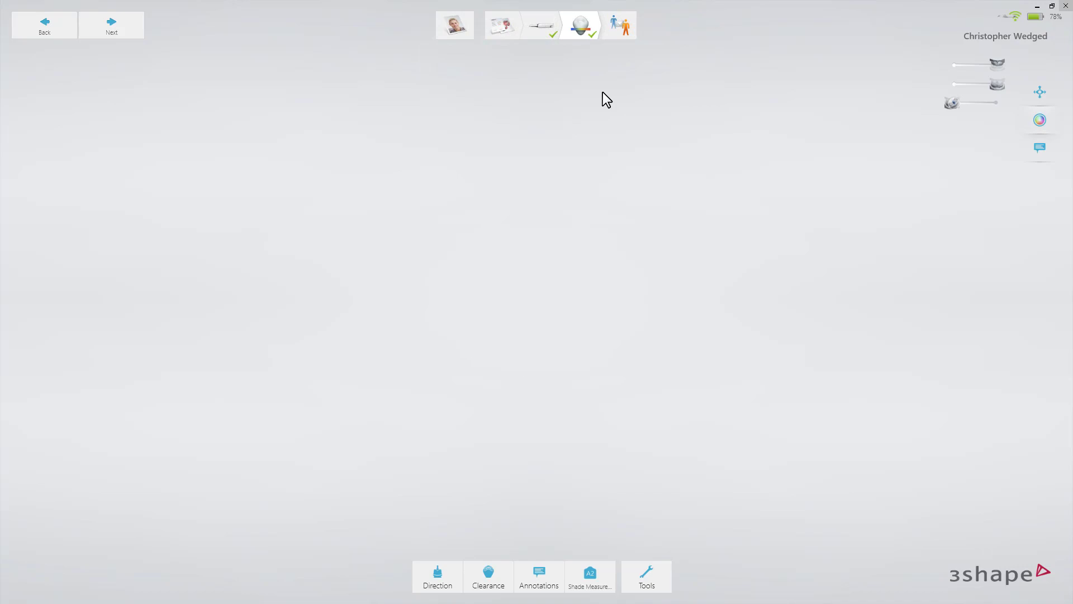
# - Open the Send step to review the Screw Retained Crown 30 order (Titanium - veneered, B2)
pyautogui.click(624, 26)
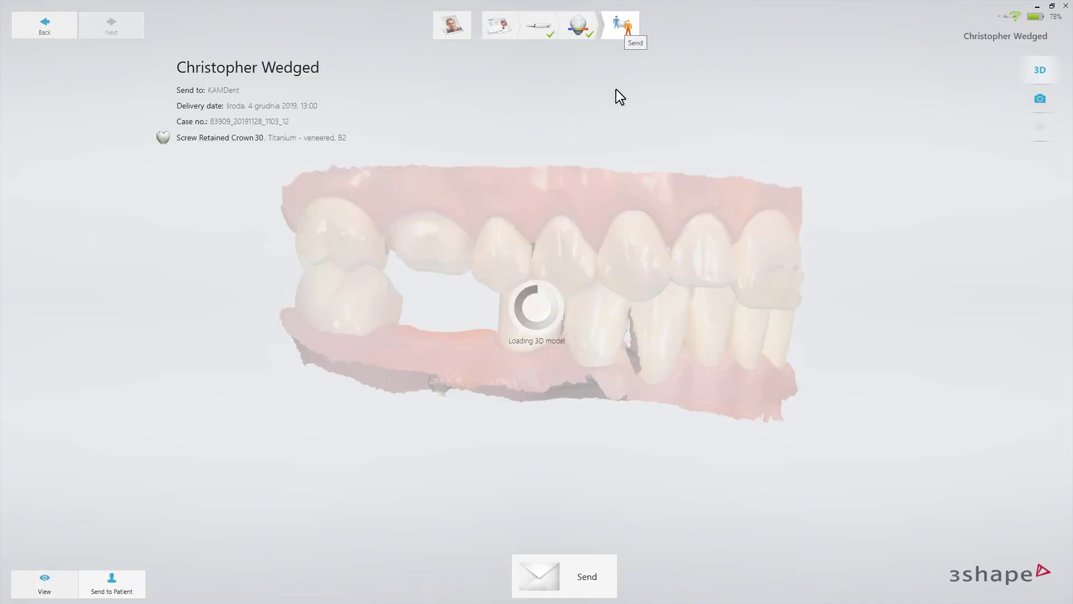